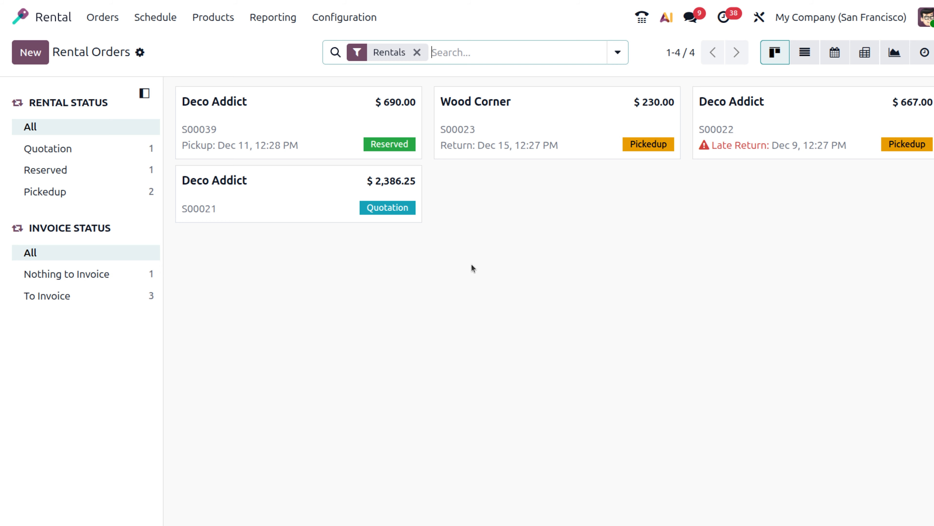
Step: Create a new rental product named "lap top"
click(213, 17)
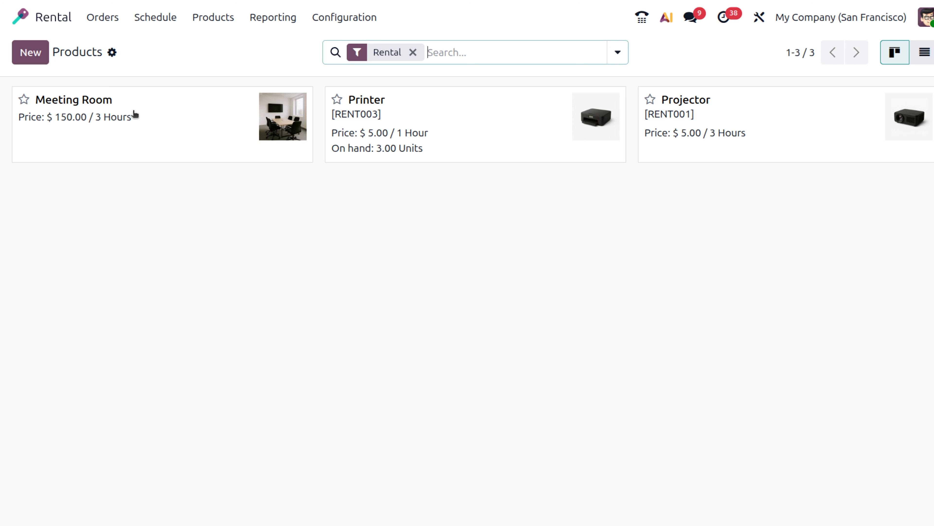
click(34, 52)
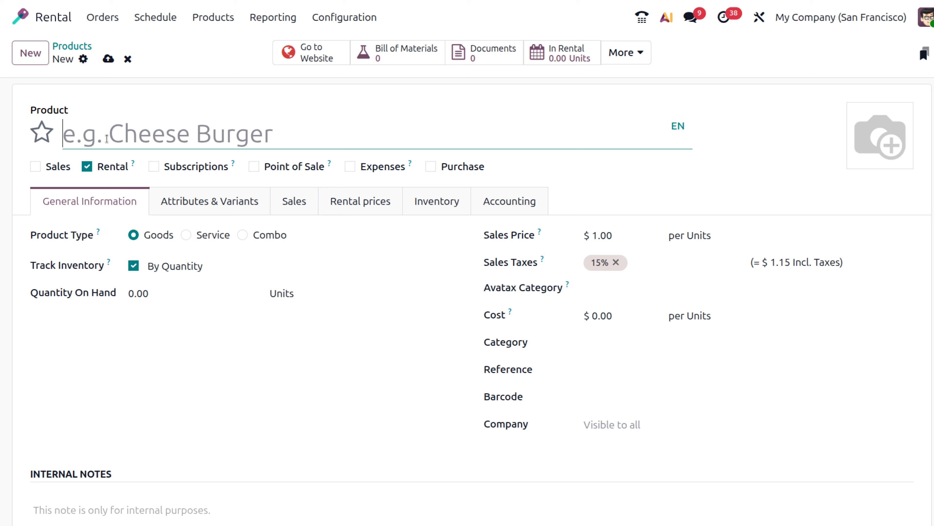
text(lap)
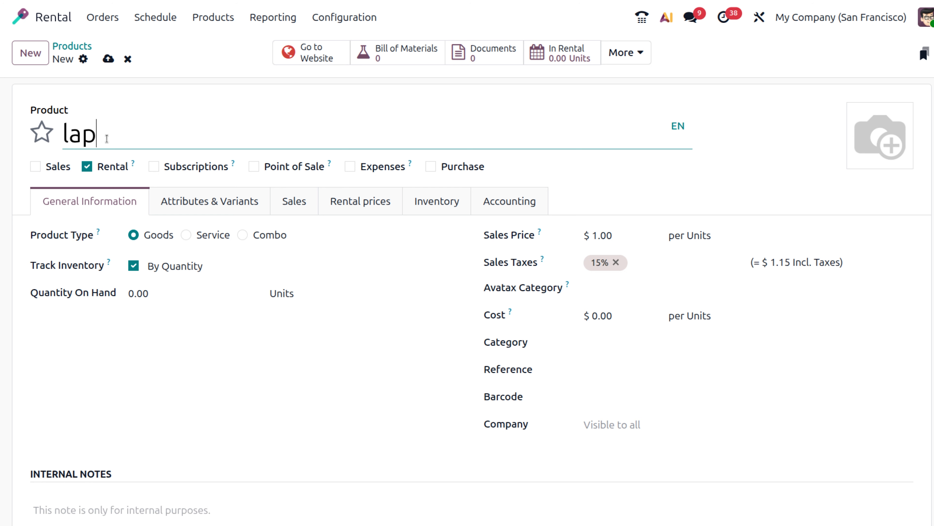
text( top)
Step: Set the lap top product's quantity on hand to 5 units and its sales price to $20
click(161, 300)
key(BackSpace)
text(5)
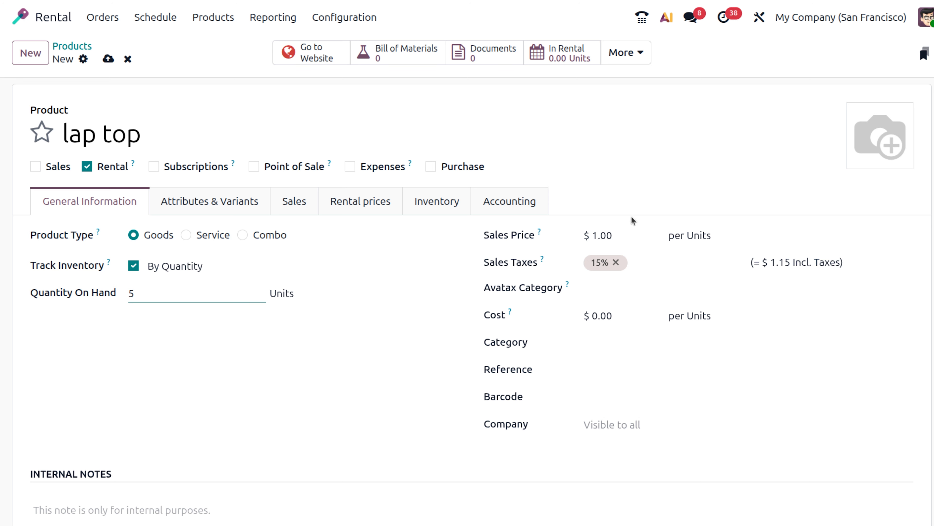
click(613, 236)
key(BackSpace)
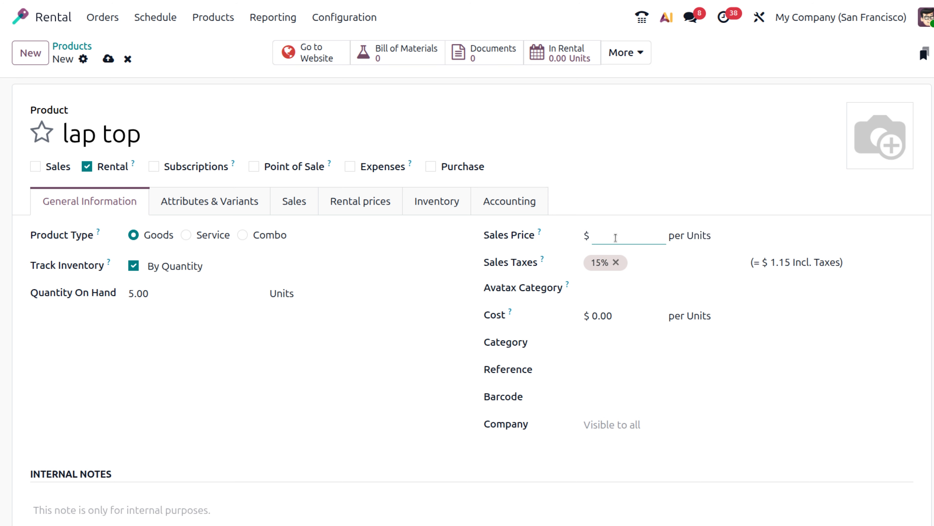
text(20)
Step: Add a Daily rental price of $30 to the lap top product
click(341, 198)
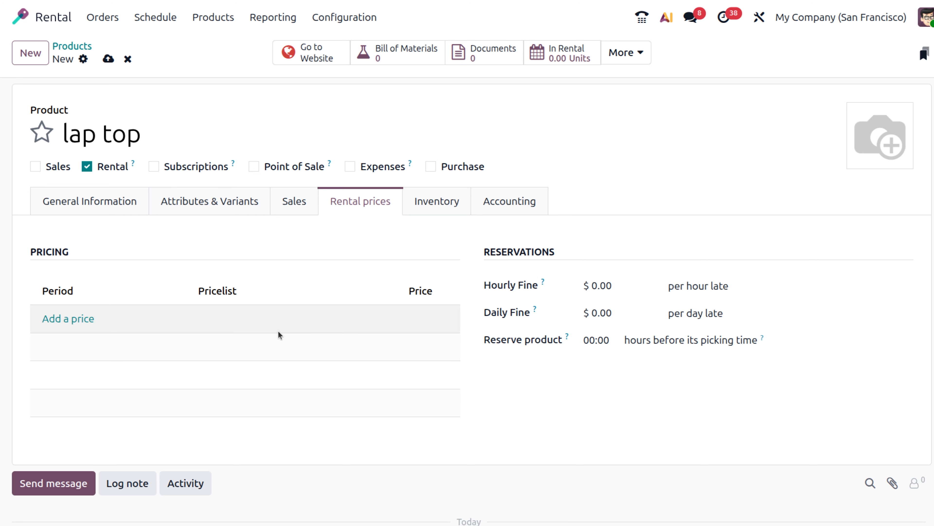
click(60, 322)
click(58, 320)
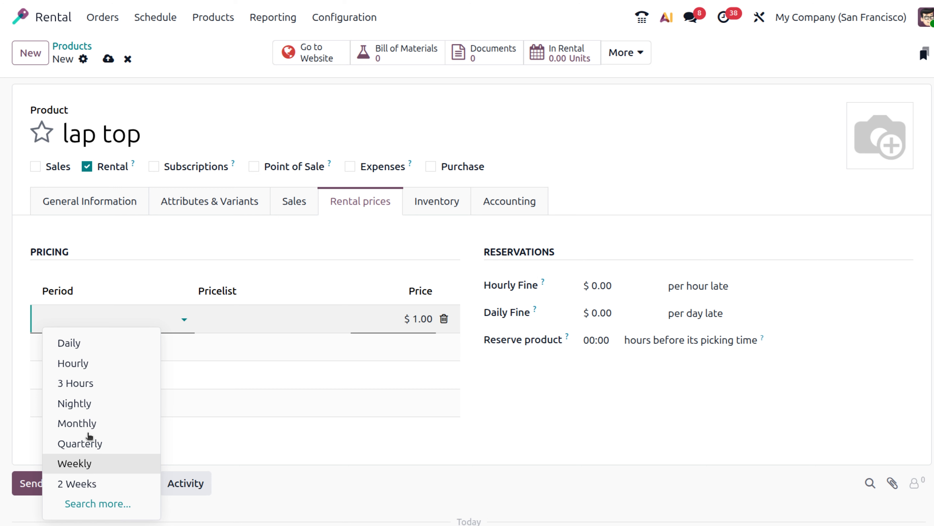
click(69, 343)
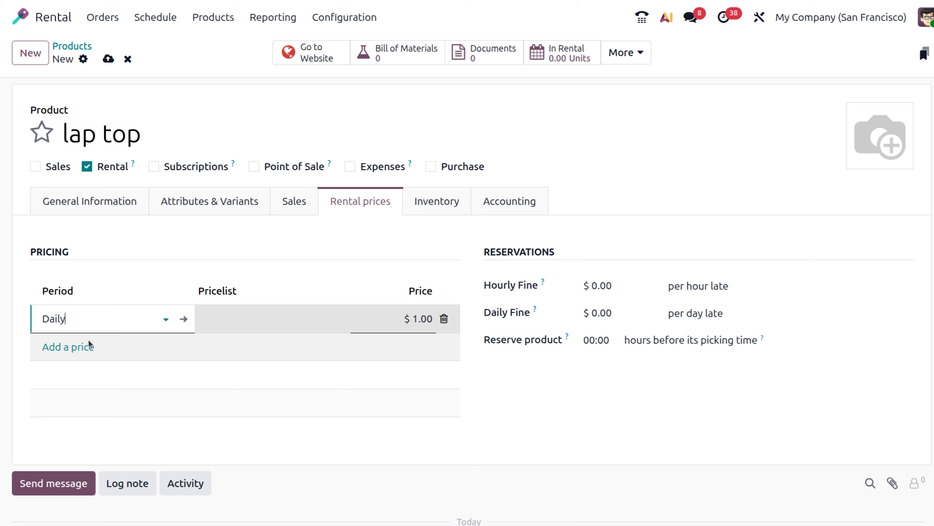
click(424, 318)
key(BackSpace)
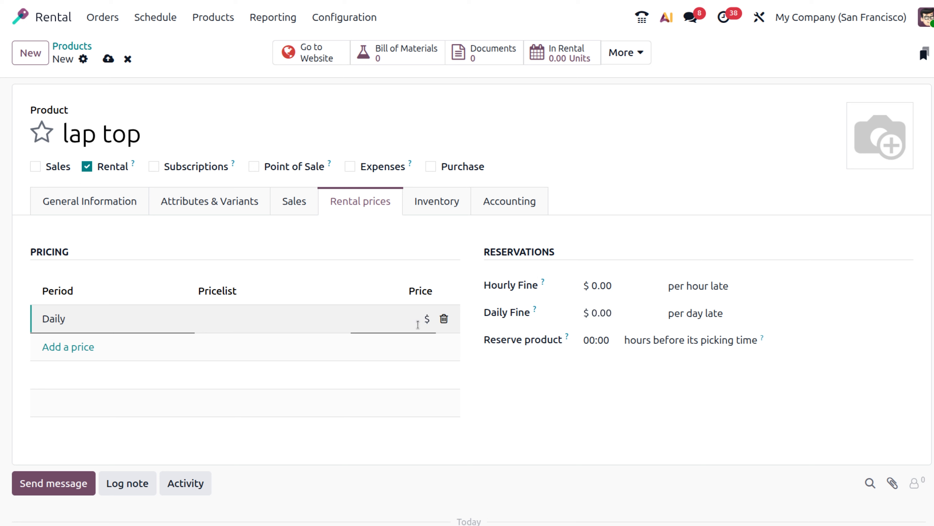
text(30)
Step: Add a second rental price for the lap top with a Weekly period at $100
click(63, 347)
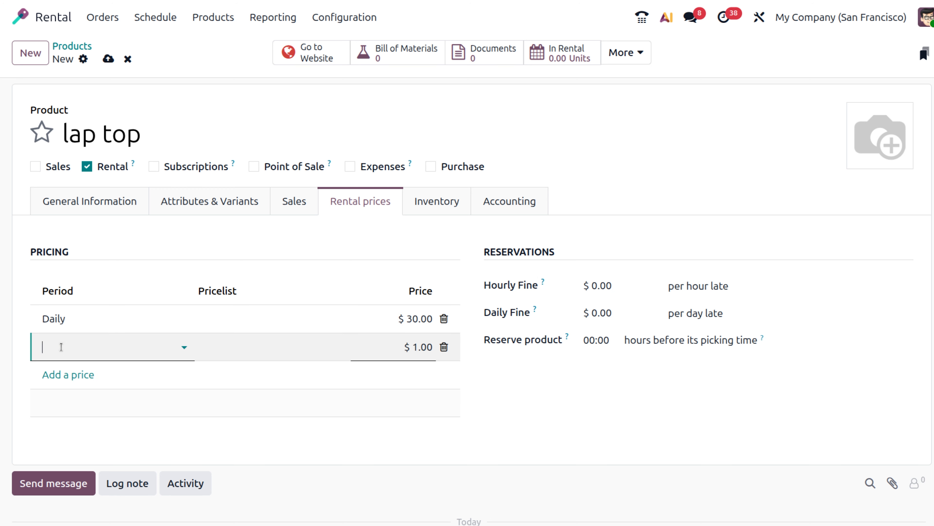
click(61, 347)
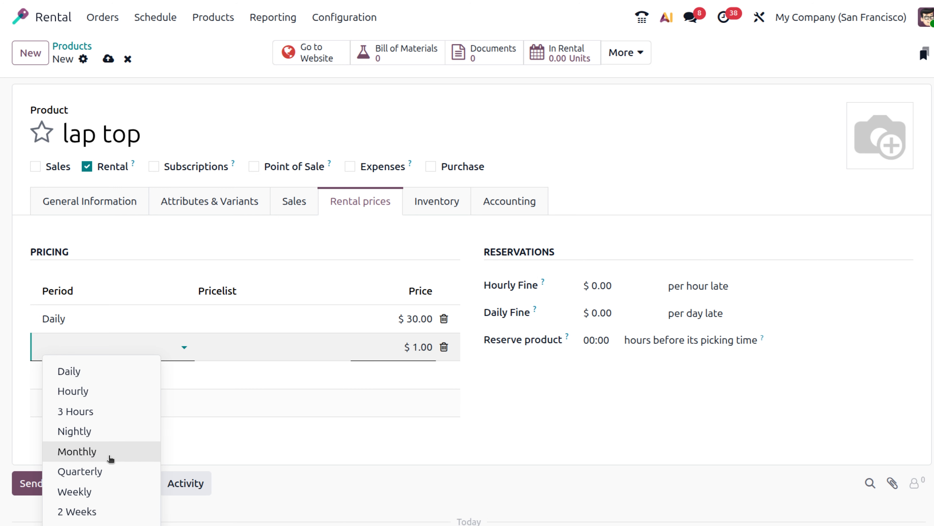
click(99, 495)
click(426, 346)
key(BackSpace)
text(1)
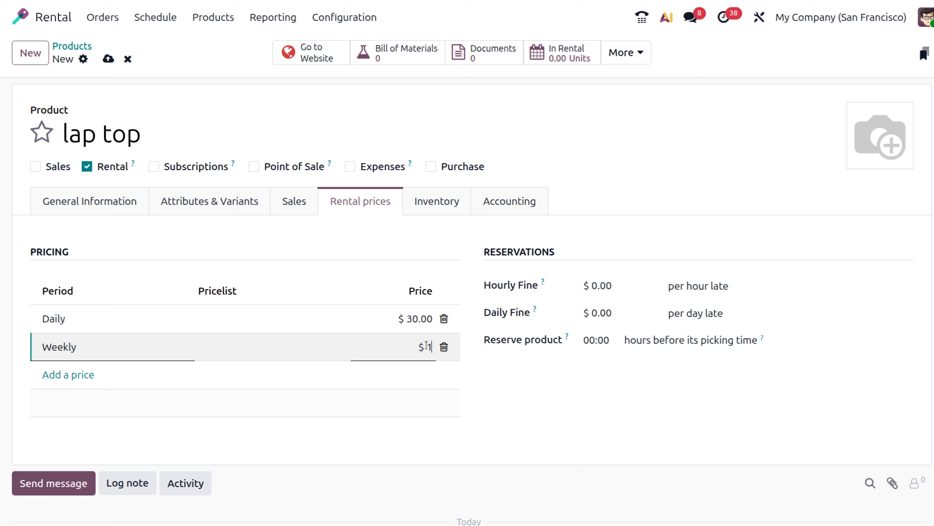
text(00)
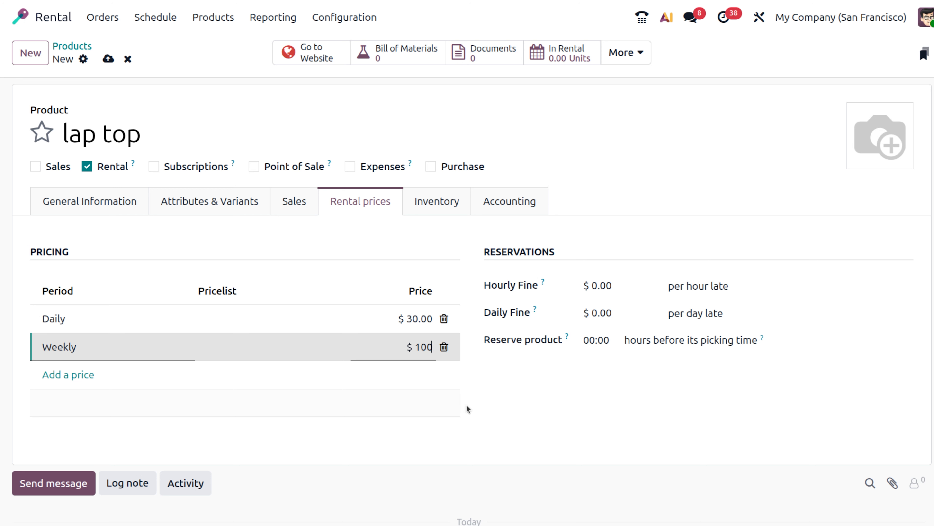
click(496, 387)
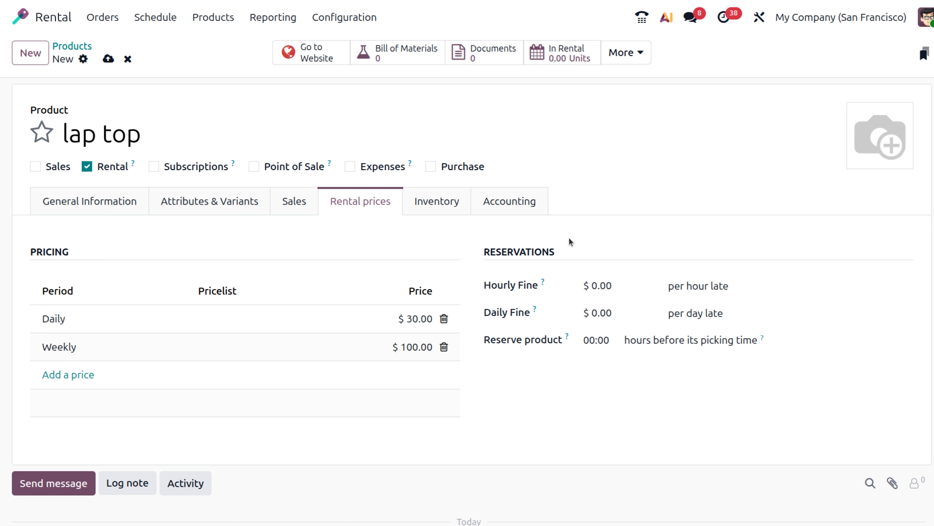
Step: Save the new lap top product with its rental pricing
mouse_move(543, 284)
mouse_move(567, 338)
click(108, 59)
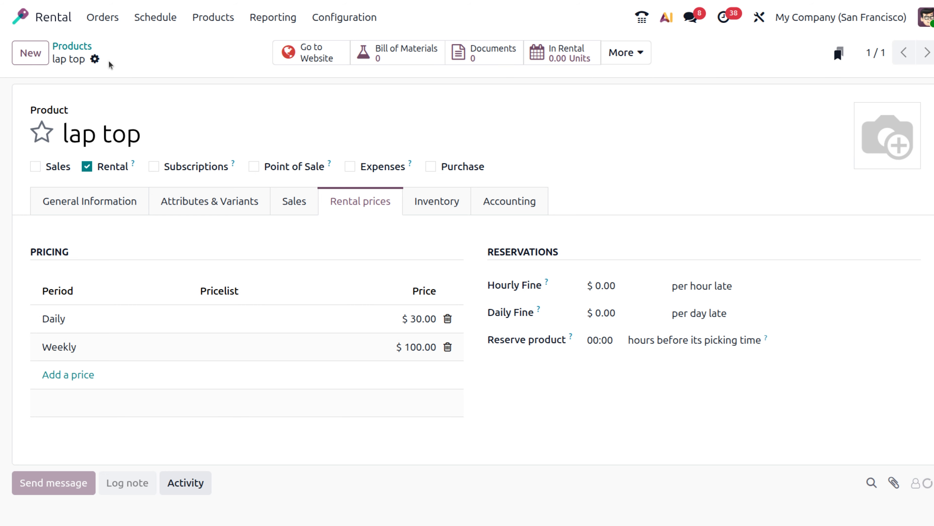
Step: Create a new rental order for the customer Deco Addict
click(101, 16)
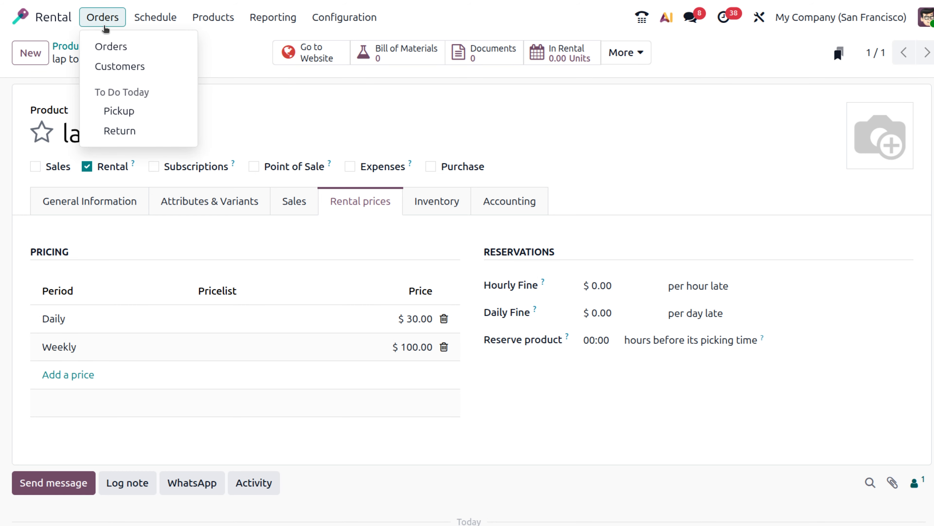
click(110, 45)
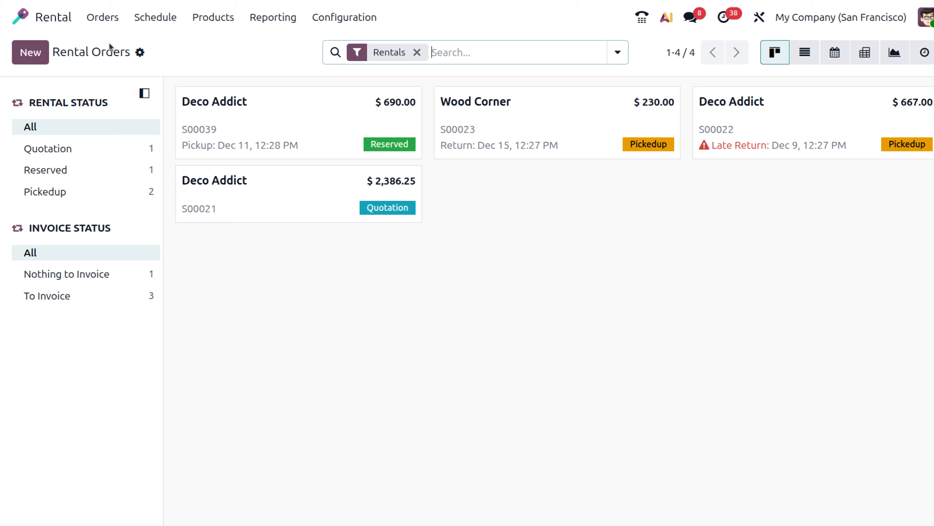
click(34, 52)
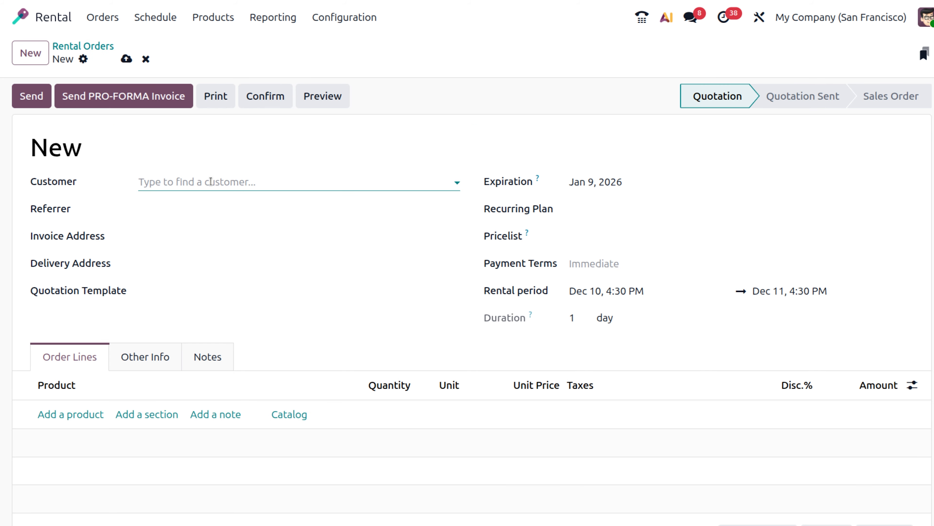
click(191, 181)
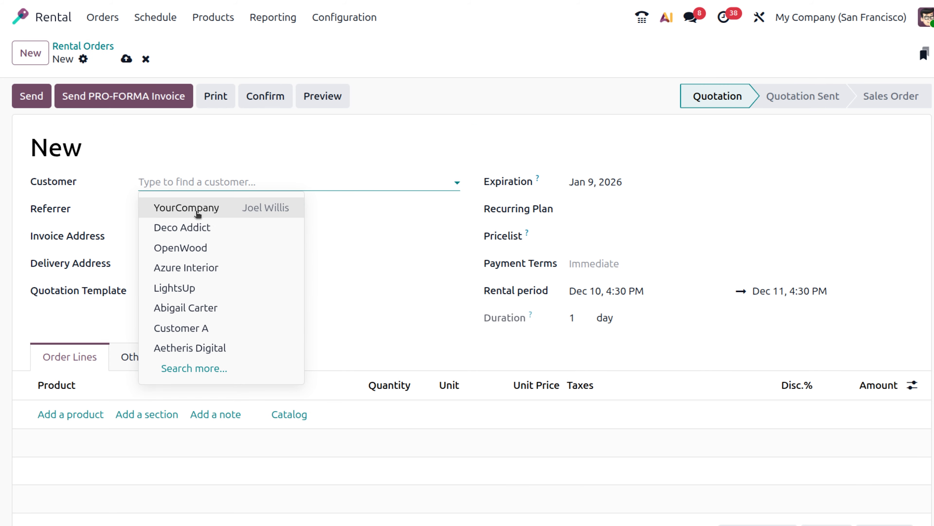
click(201, 225)
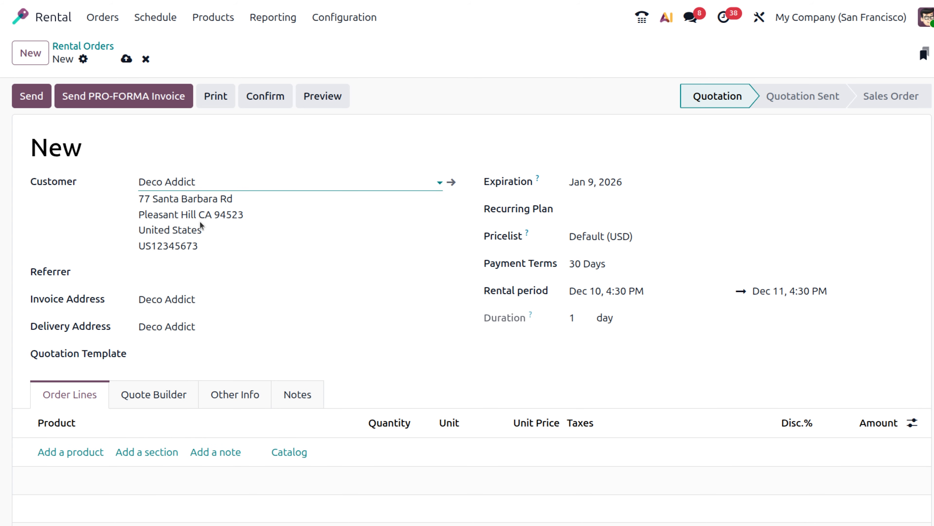
Step: Add the lap top rental product to the order lines
scroll(207, 396, down, 4)
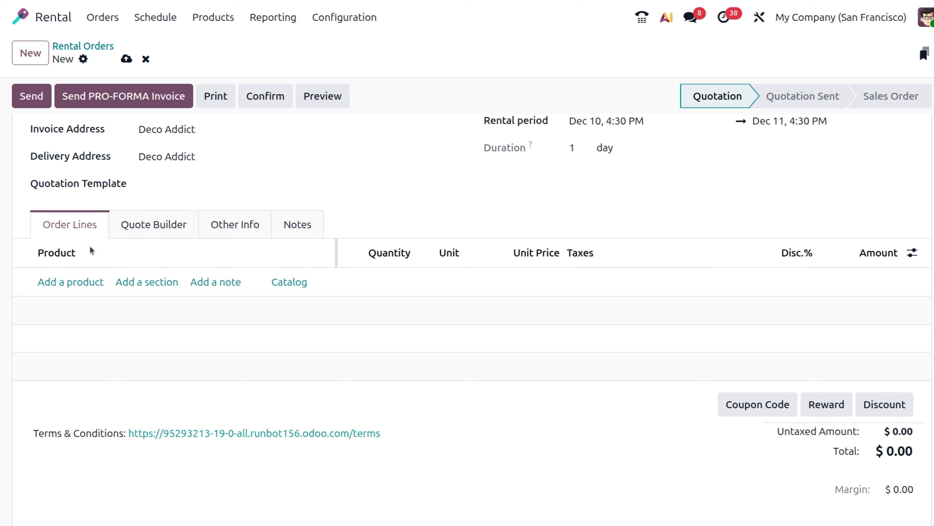
click(87, 283)
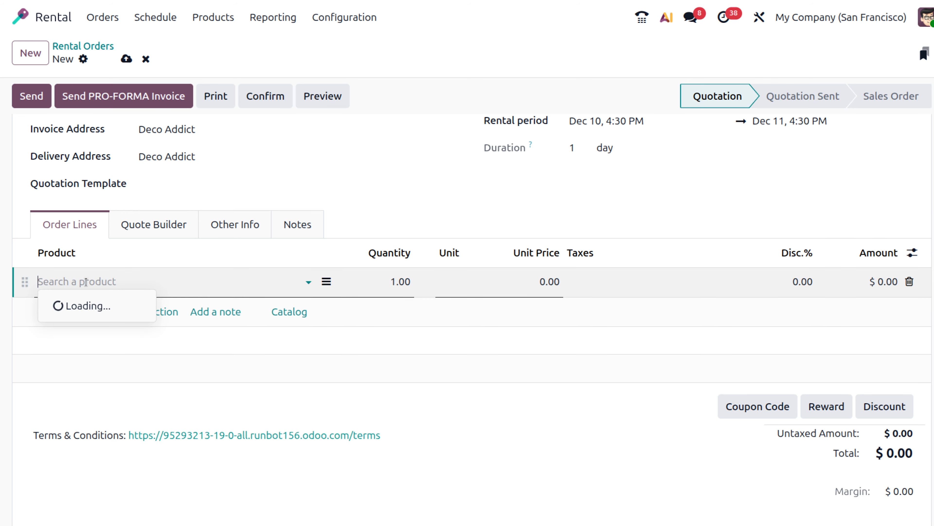
text(lap)
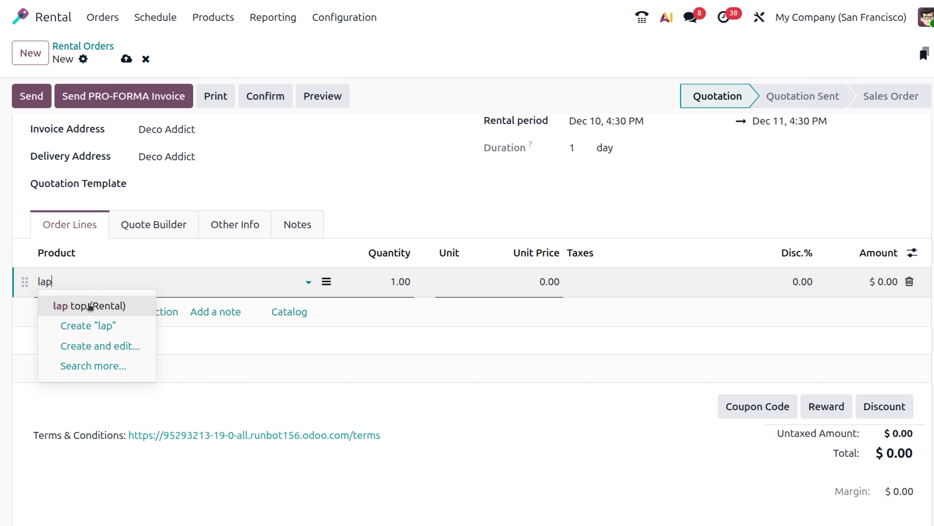
click(87, 304)
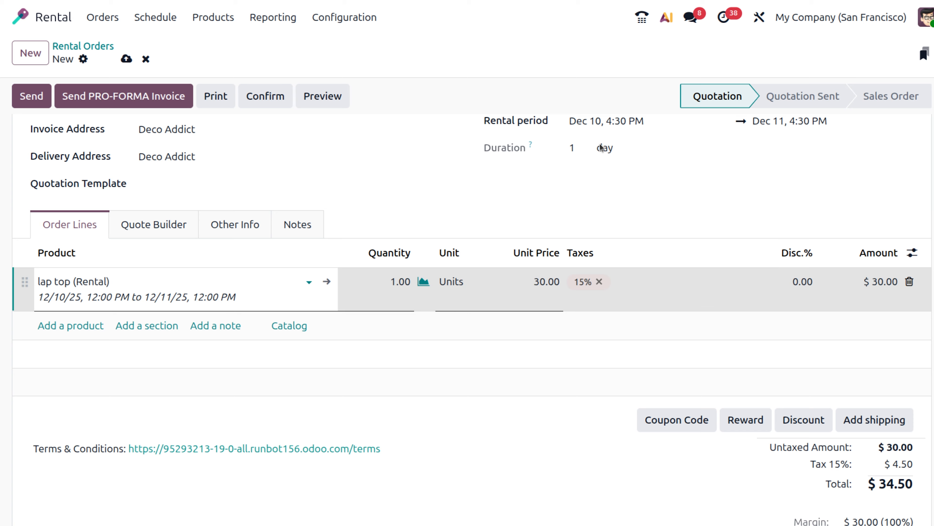
Step: Set the order's rental period from December 10 to December 17, 2025
scroll(599, 147, up, 4)
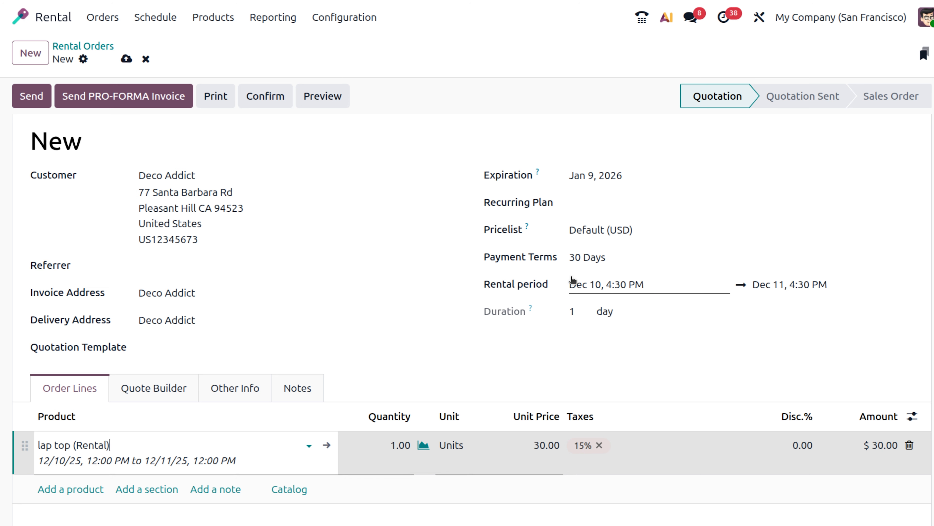
click(621, 291)
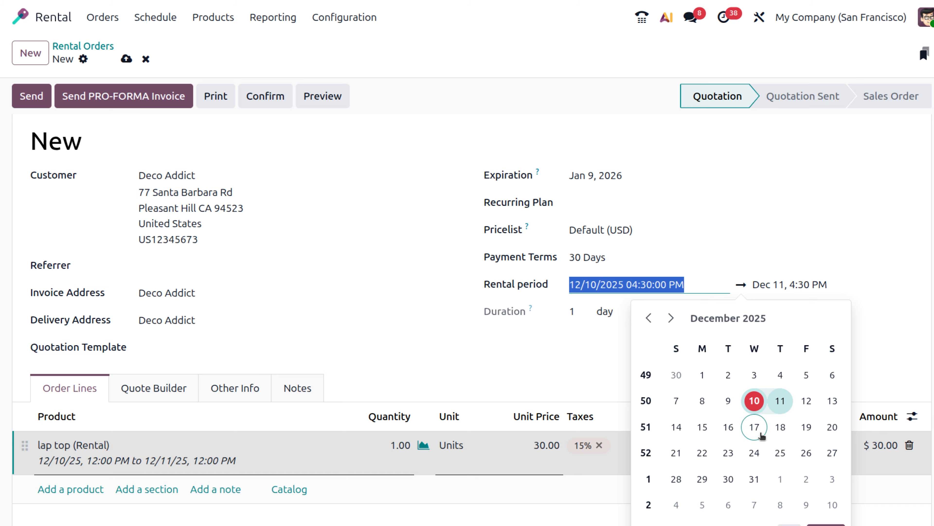
click(754, 400)
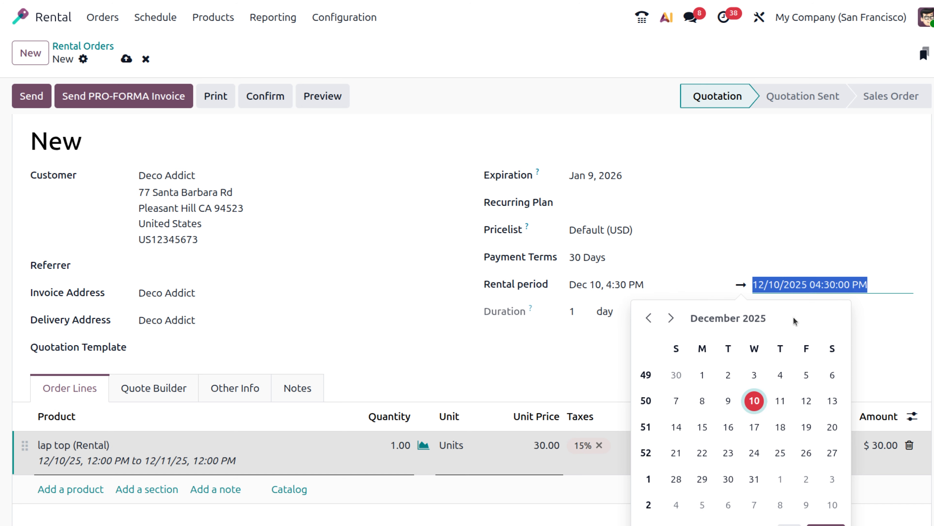
click(758, 428)
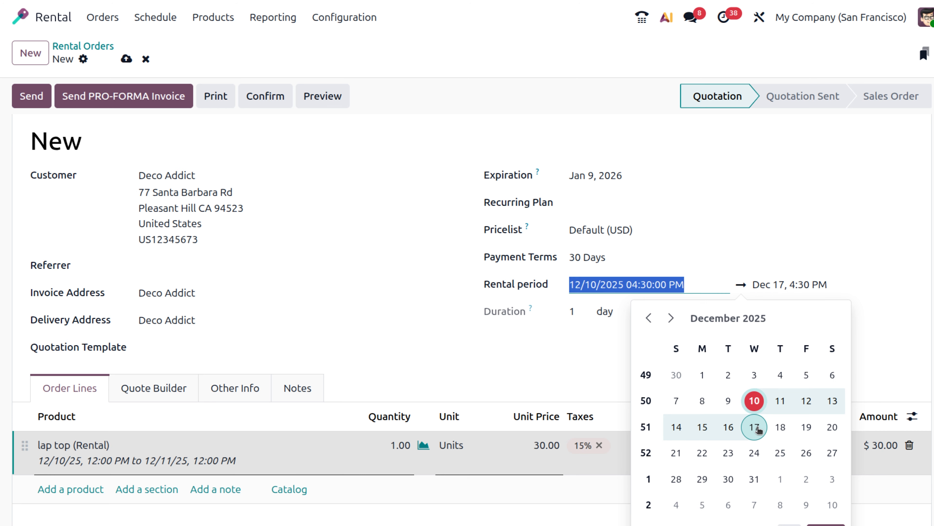
click(526, 372)
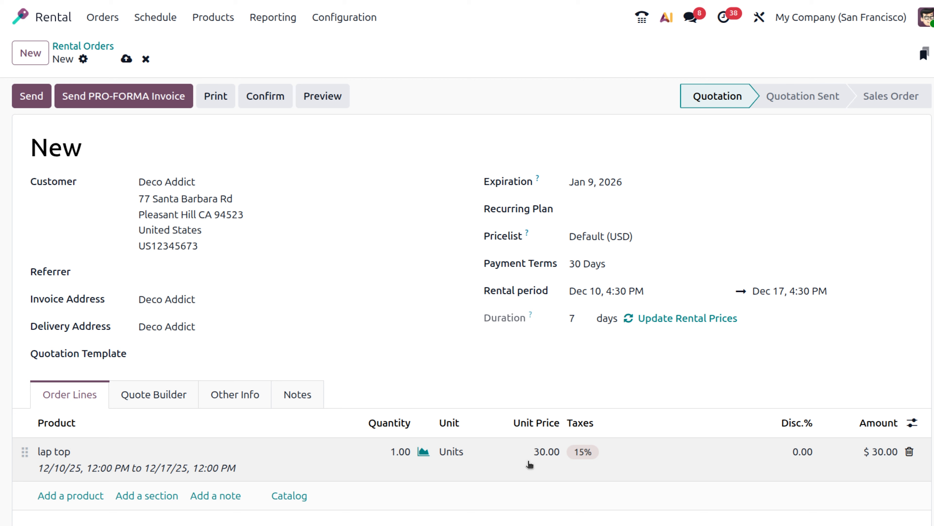
Step: Update the order's rental prices for the new period and confirm the rental order
click(627, 319)
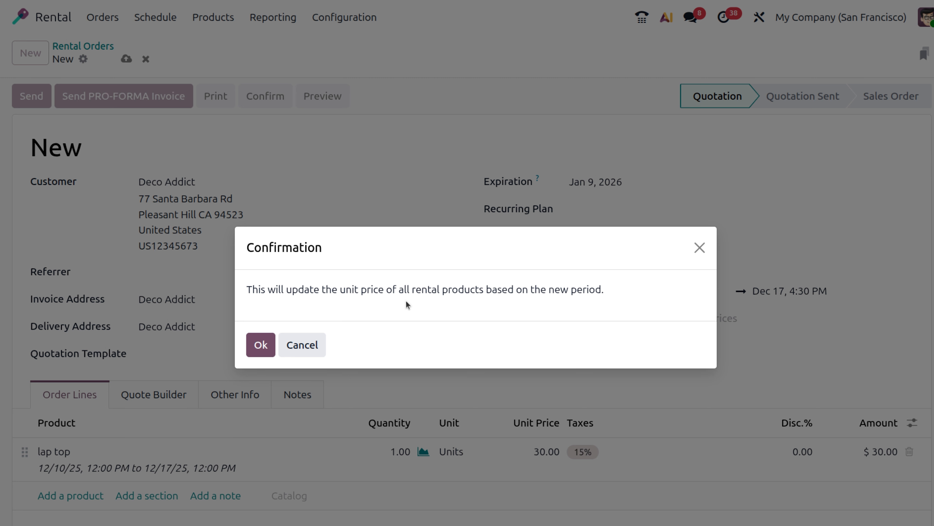
click(266, 345)
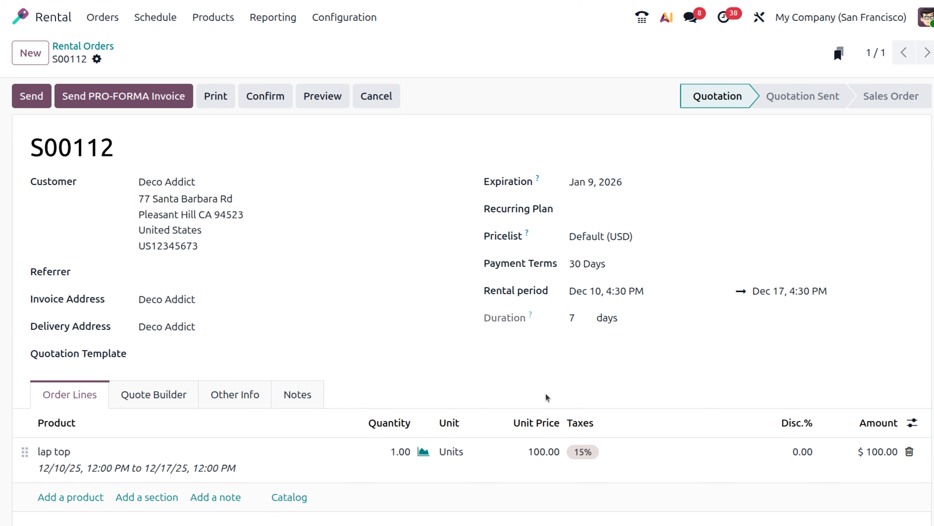
scroll(544, 397, down, 2)
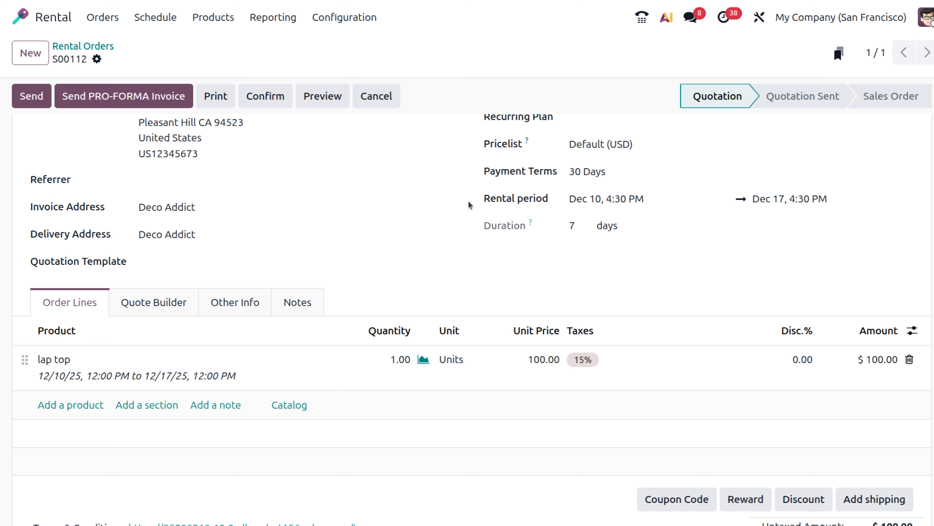
click(274, 105)
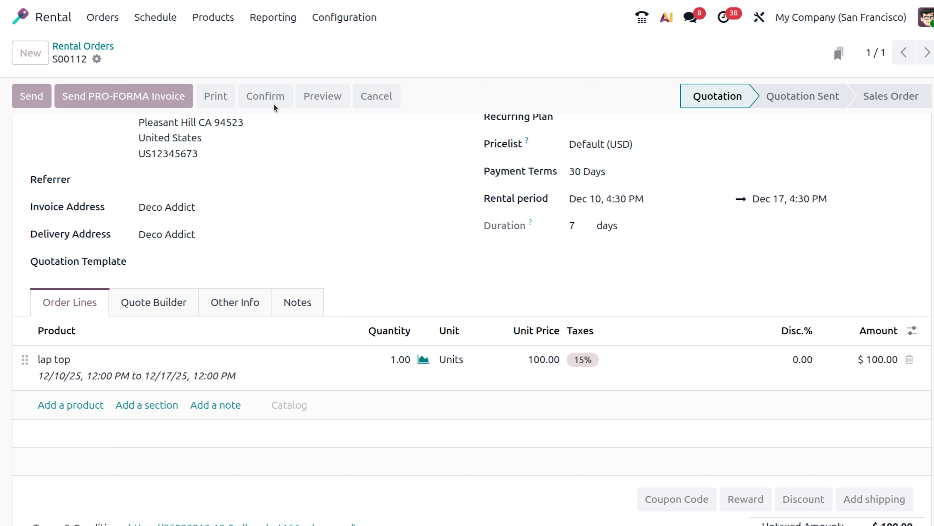